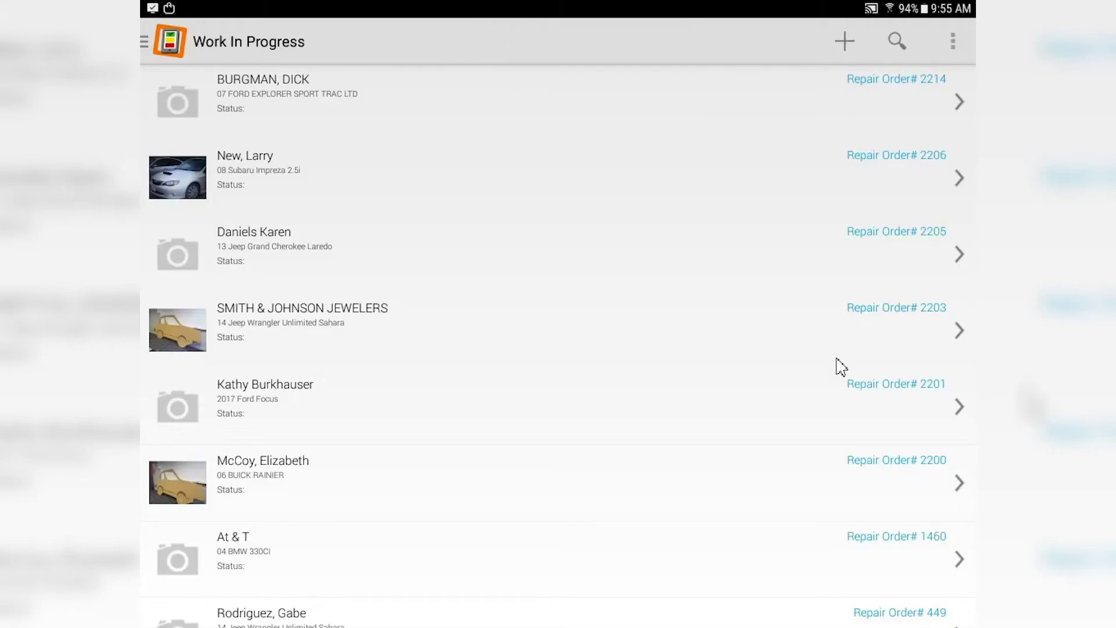
Open User Selection for this device and keep the current Mobile Manager user selected.
{"action": "left_click", "coordinate": [163, 49]}
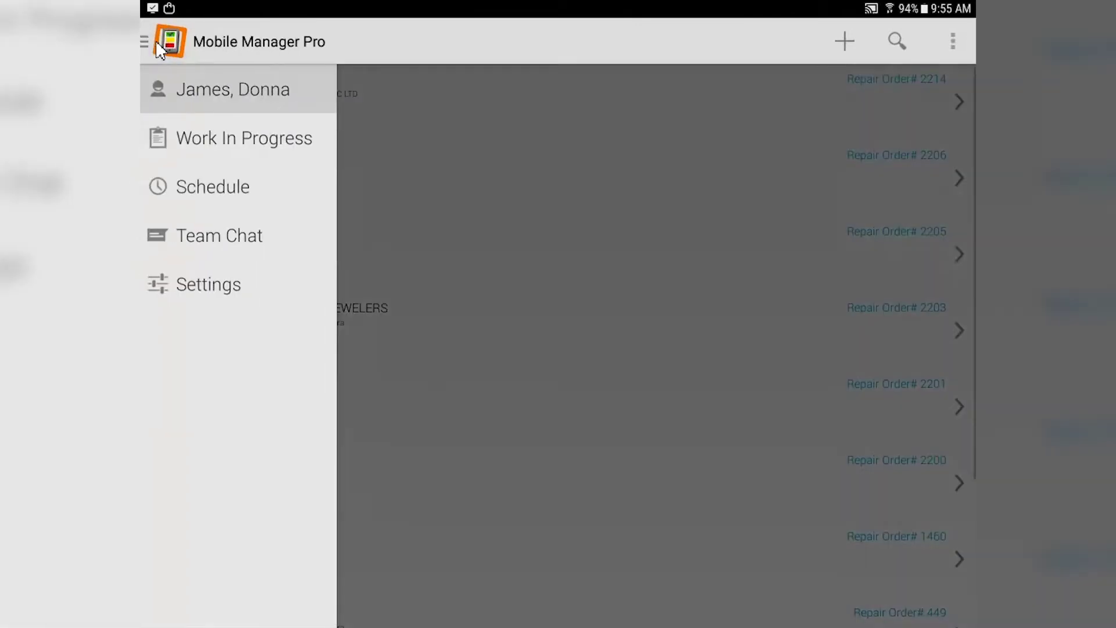
{"action": "left_click", "coordinate": [189, 93]}
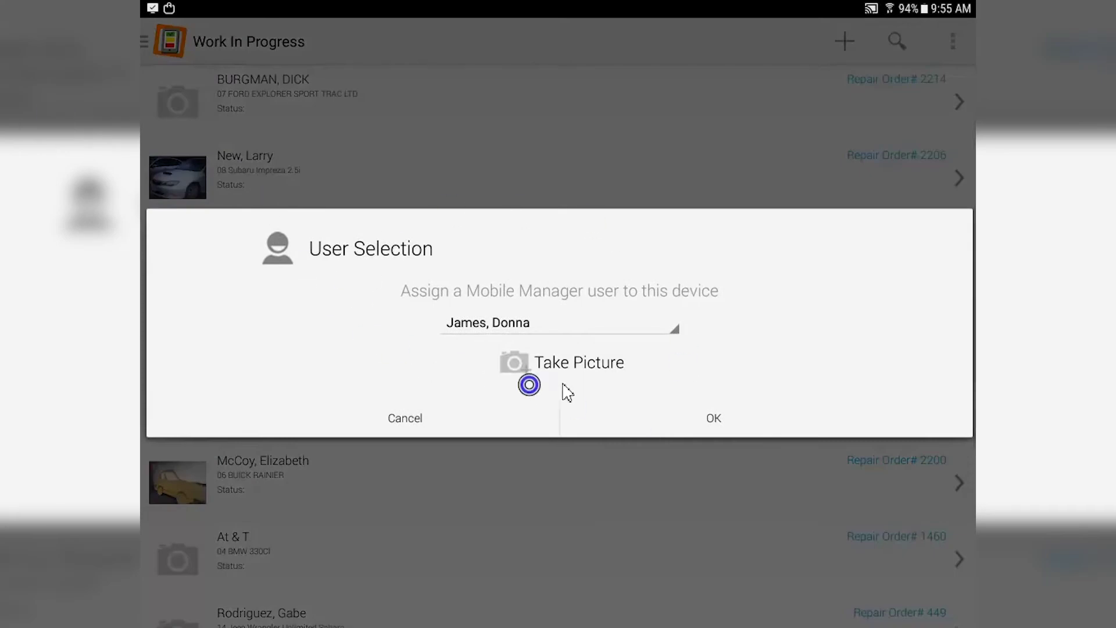
{"action": "left_click", "coordinate": [676, 325]}
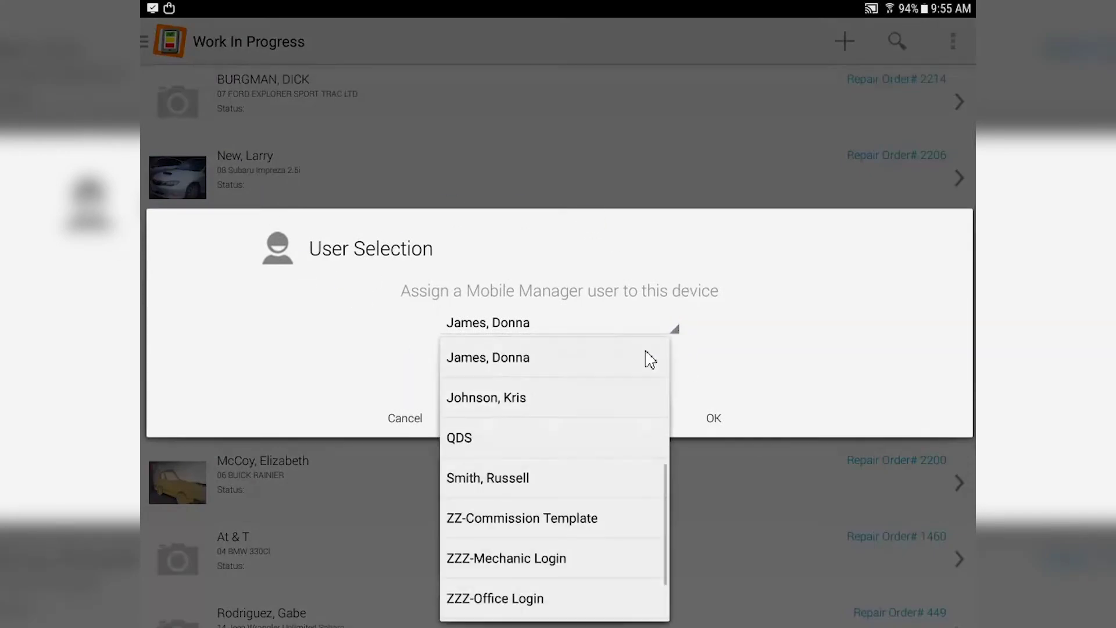
{"action": "left_click", "coordinate": [552, 360]}
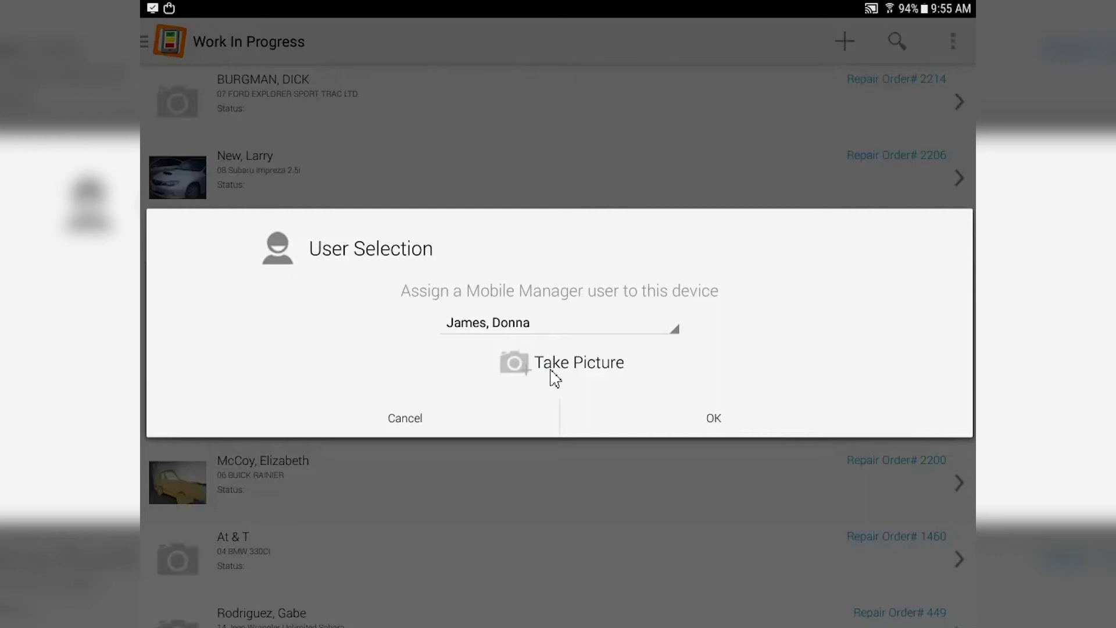
Confirm the user assignment and go to the Work In Progress repair orders.
{"action": "left_click", "coordinate": [708, 422]}
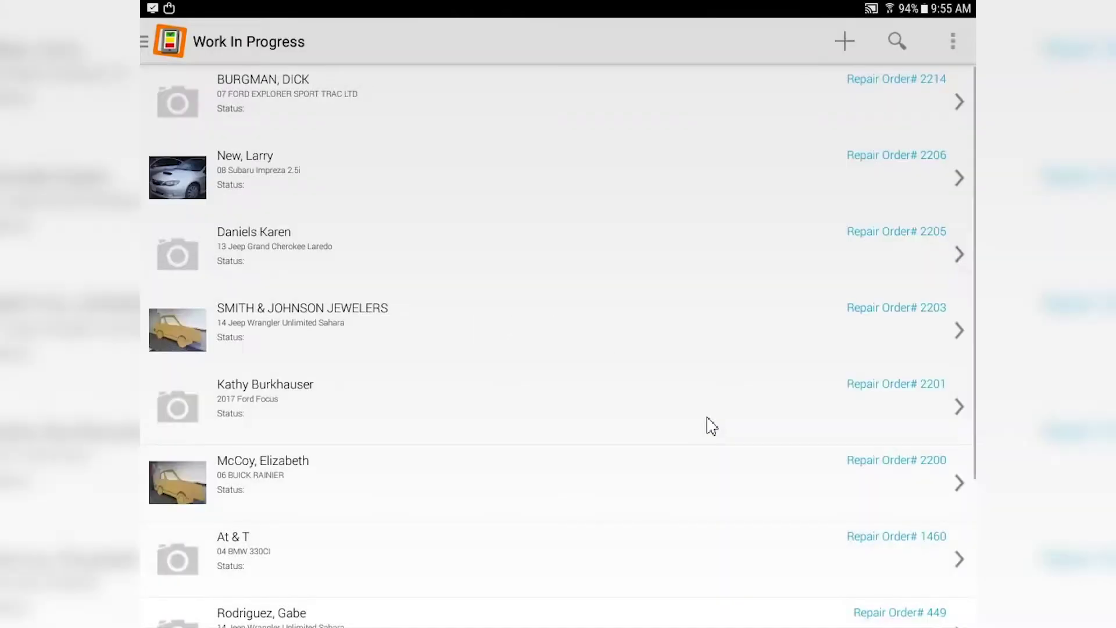
{"action": "left_click", "coordinate": [159, 36]}
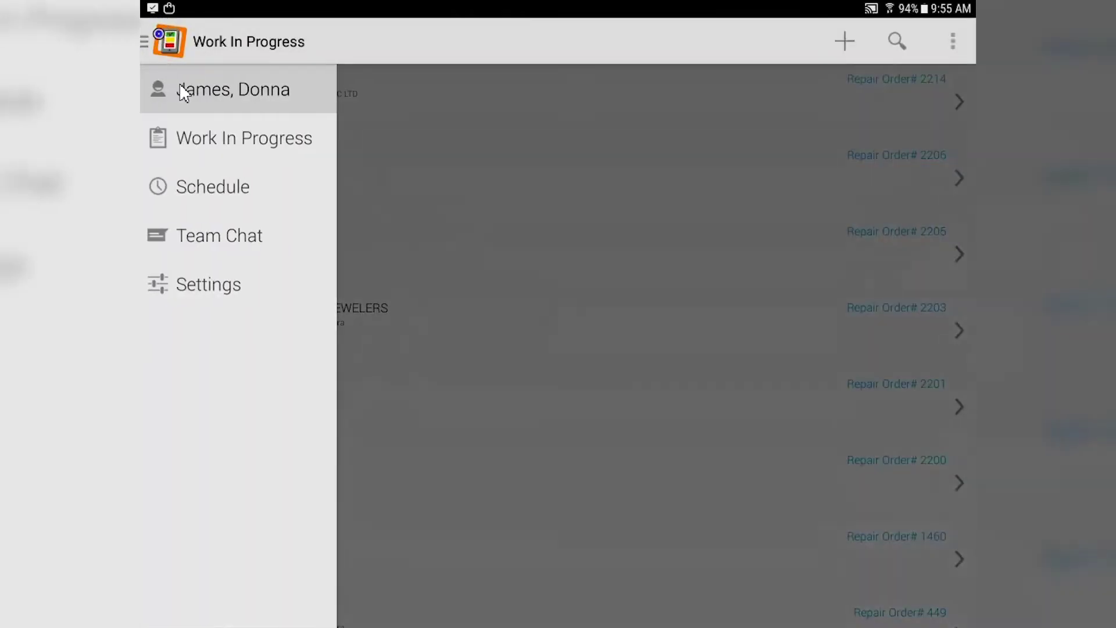
{"action": "left_click", "coordinate": [187, 140]}
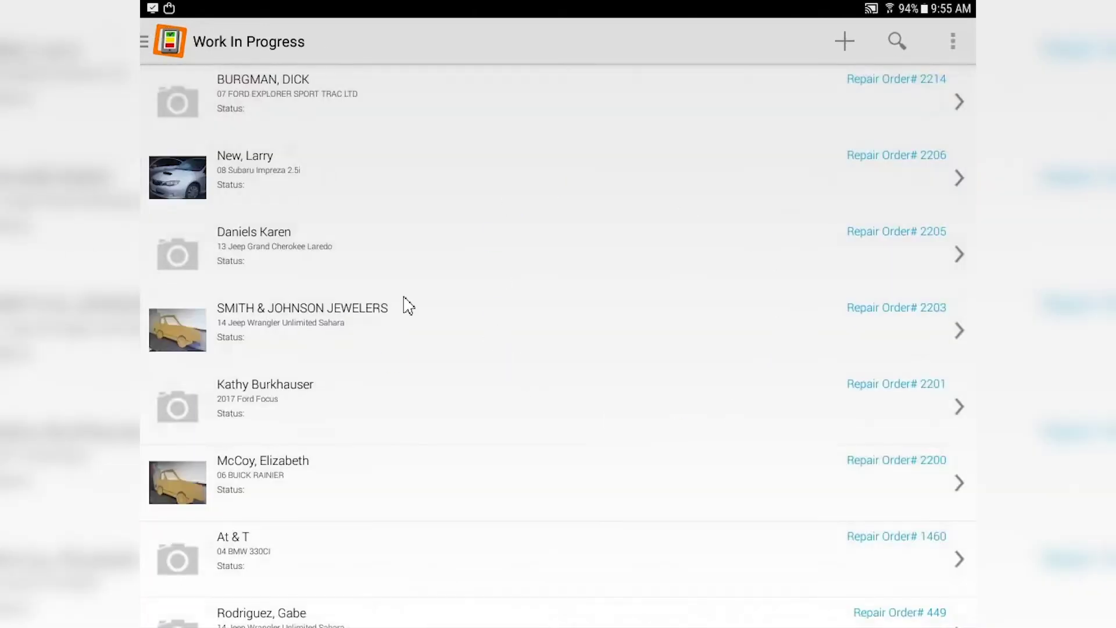
View the Schedule, step forward a day, then return to Mon 11/23/2020.
{"action": "left_click", "coordinate": [151, 40]}
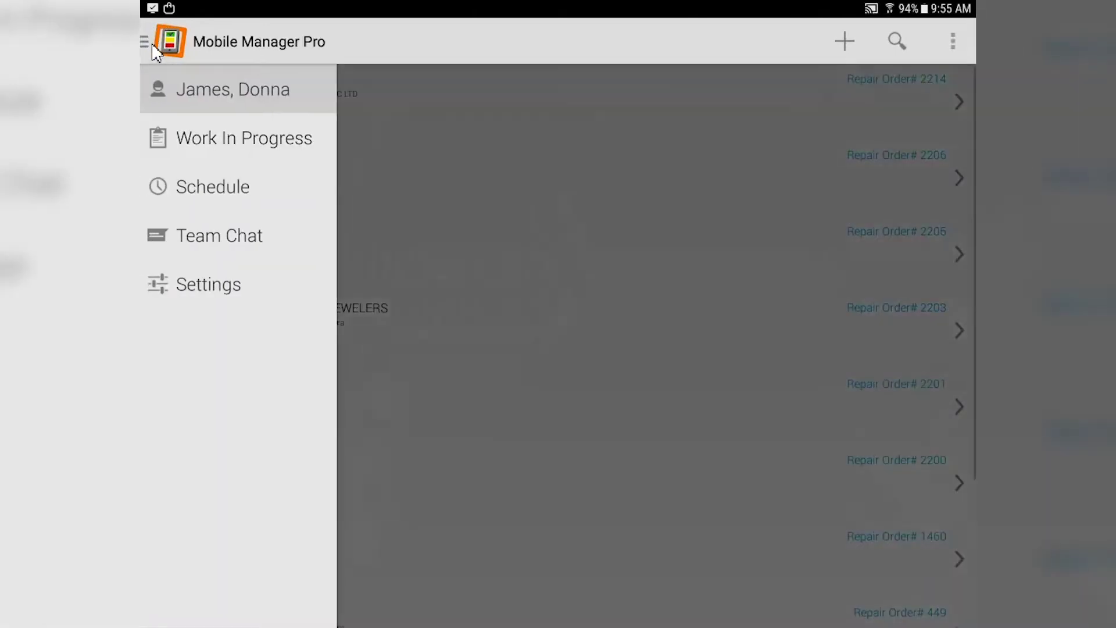
{"action": "left_click", "coordinate": [189, 194]}
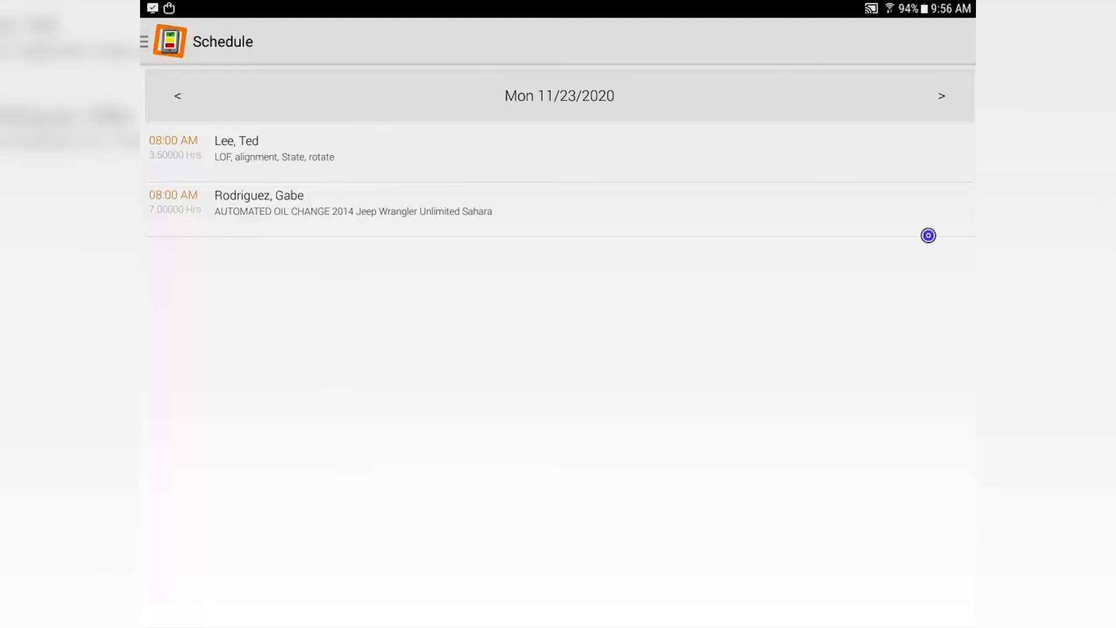
{"action": "left_click", "coordinate": [946, 93]}
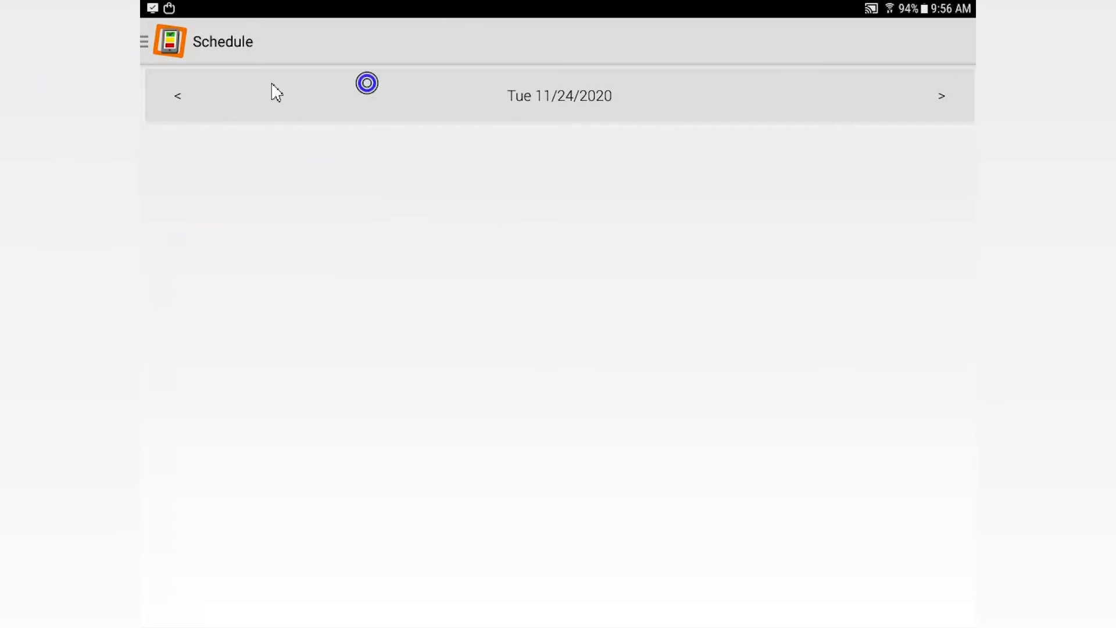
{"action": "left_click", "coordinate": [177, 95]}
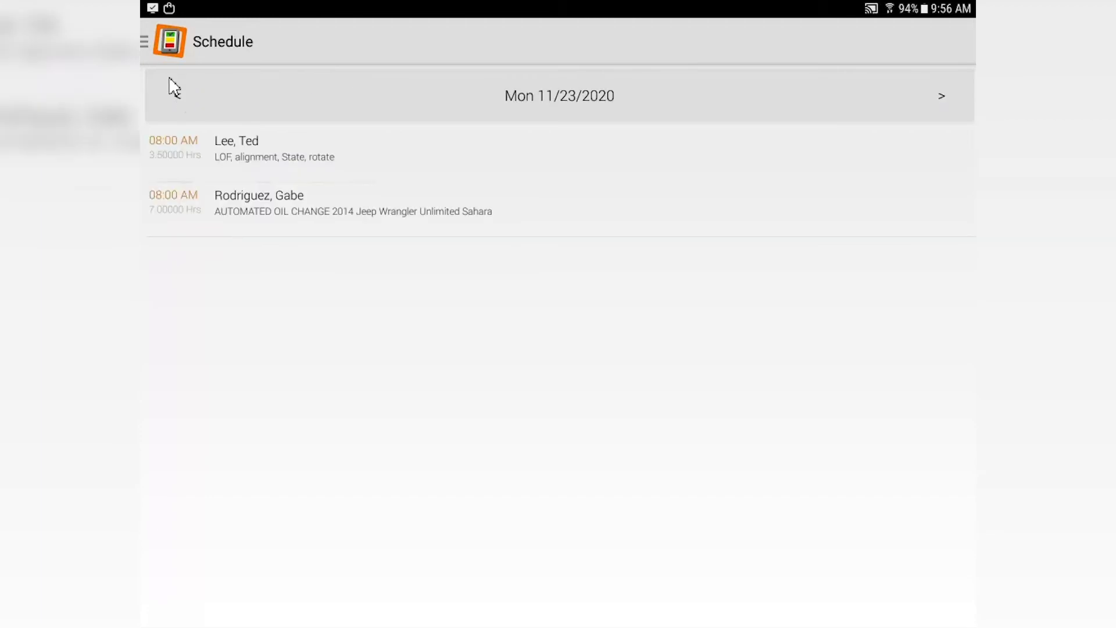
Go to Team Chat and post "Lunch meeting at noon".
{"action": "left_click", "coordinate": [171, 39]}
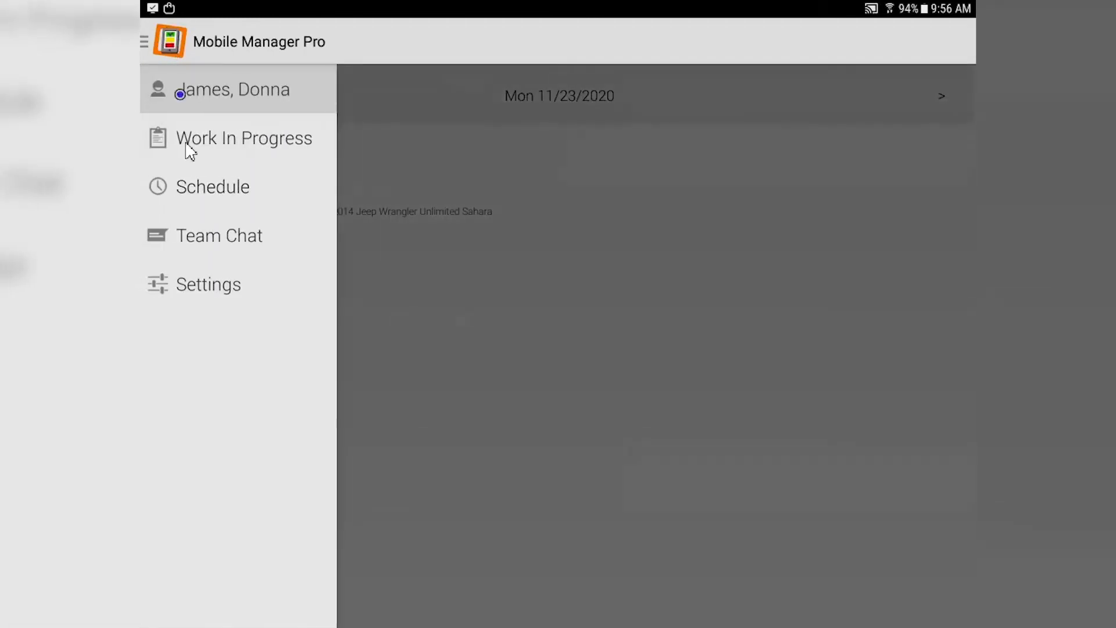
{"action": "left_click", "coordinate": [201, 251]}
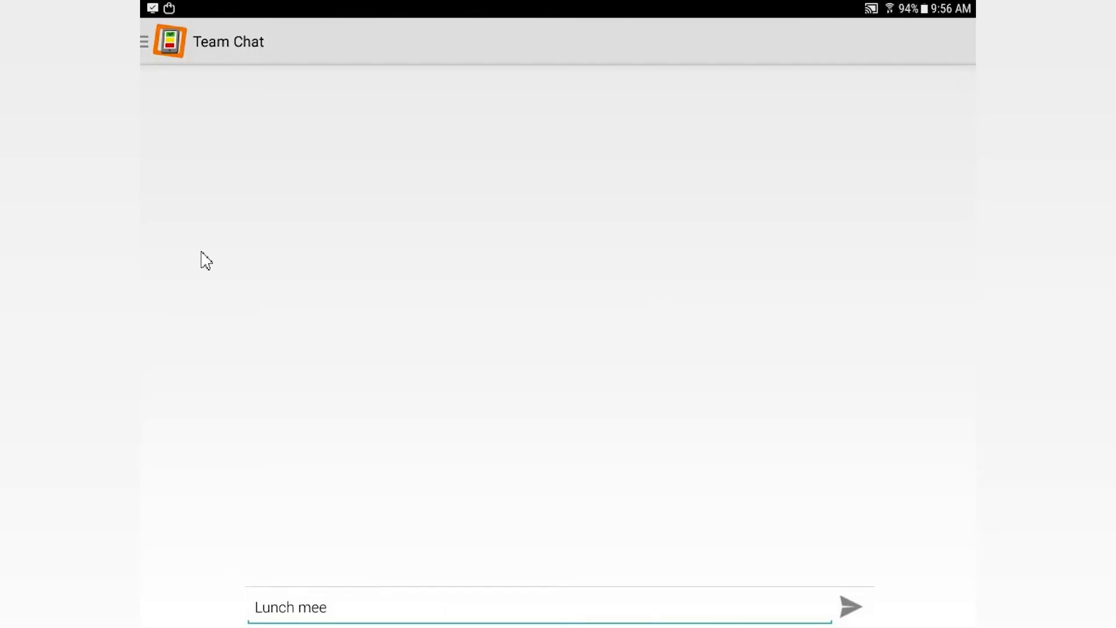
{"action": "type", "text": "g at noon"}
{"action": "left_click", "coordinate": [848, 608]}
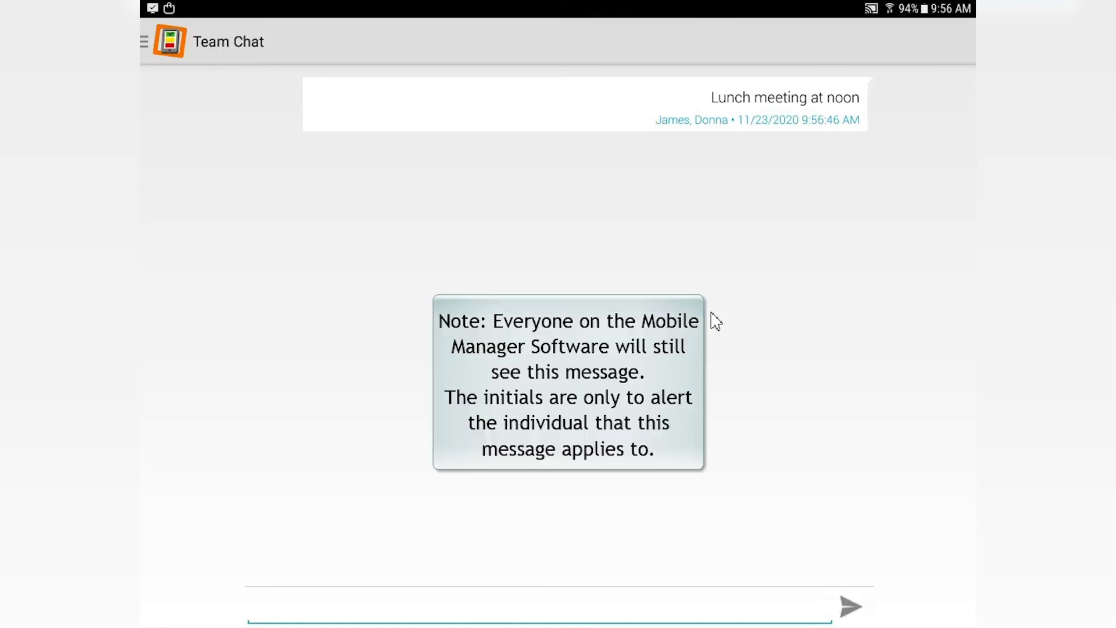
Post "JB do you have the scan tool?" to the team chat.
{"action": "left_click", "coordinate": [343, 605]}
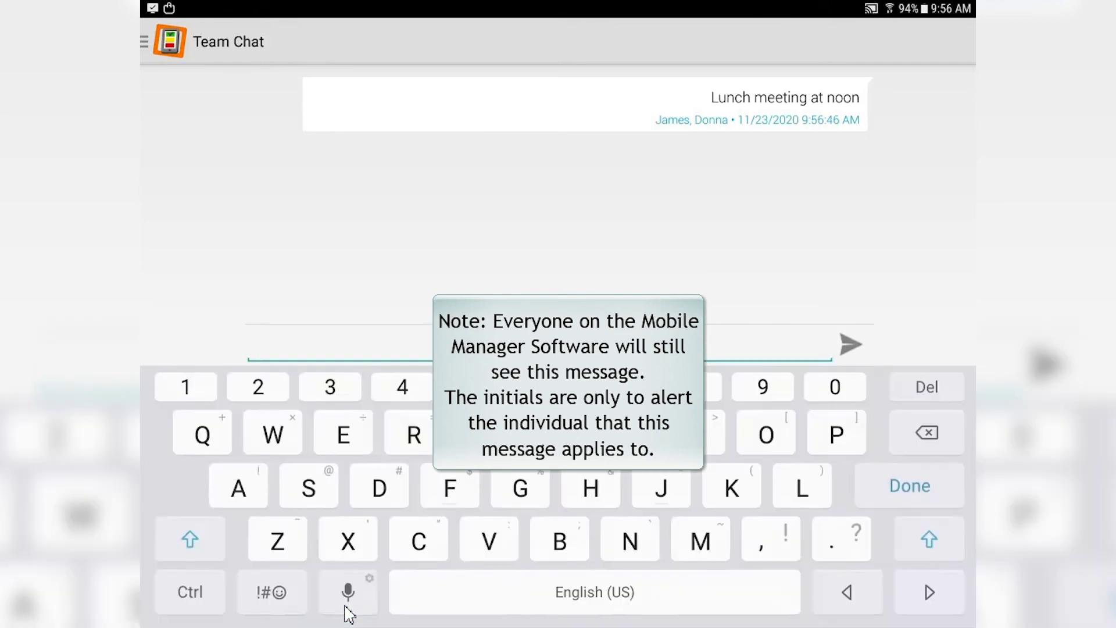
{"action": "type", "text": "JB do you have the scan to"}
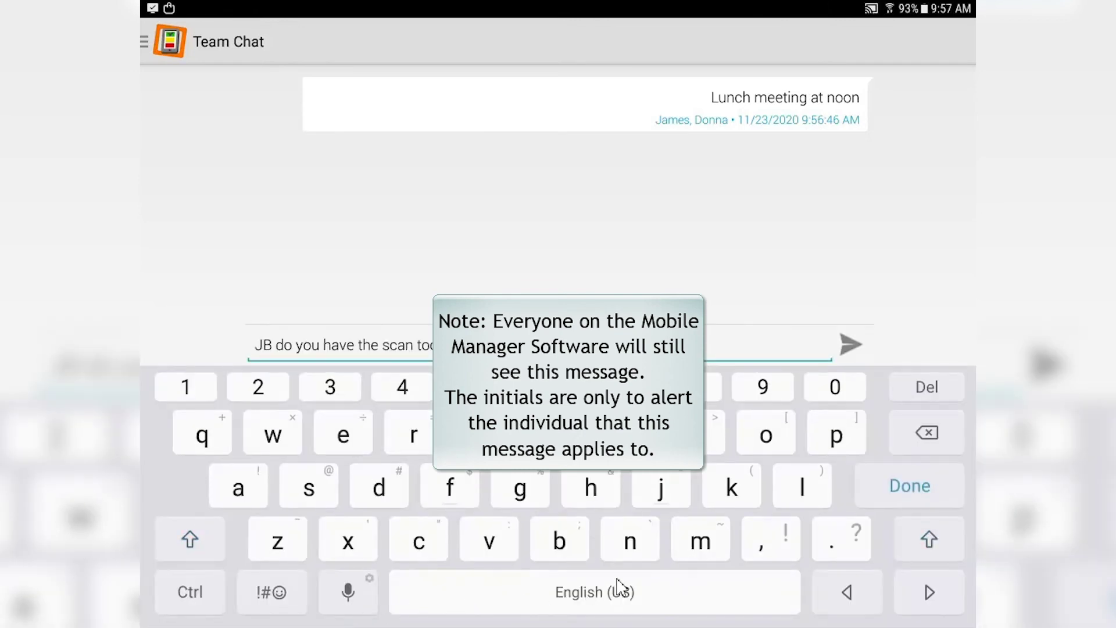
{"action": "type", "text": "ol?"}
{"action": "left_click", "coordinate": [850, 349]}
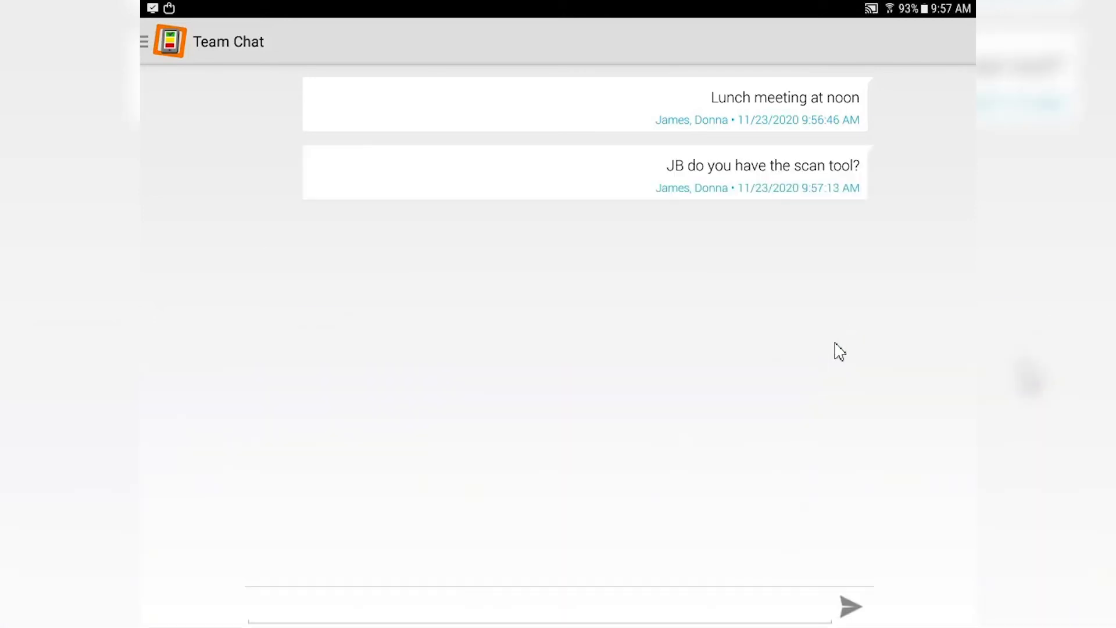
Open Settings to view server IP 192.168.1.18, port 10199 and location JB Automotive.
{"action": "left_click", "coordinate": [168, 43]}
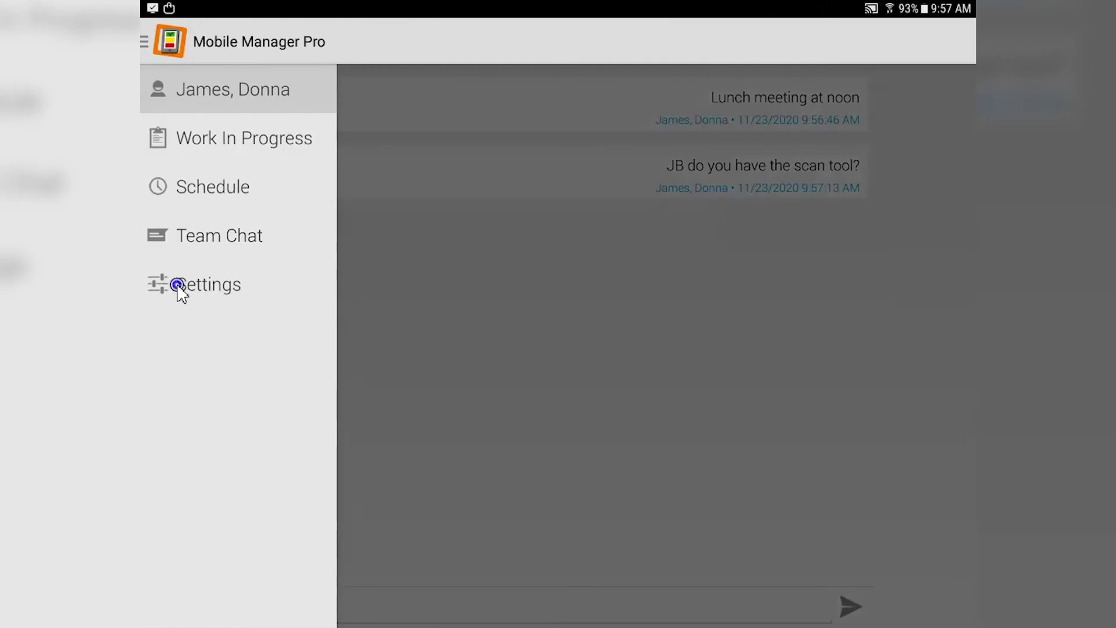
{"action": "left_click", "coordinate": [177, 285]}
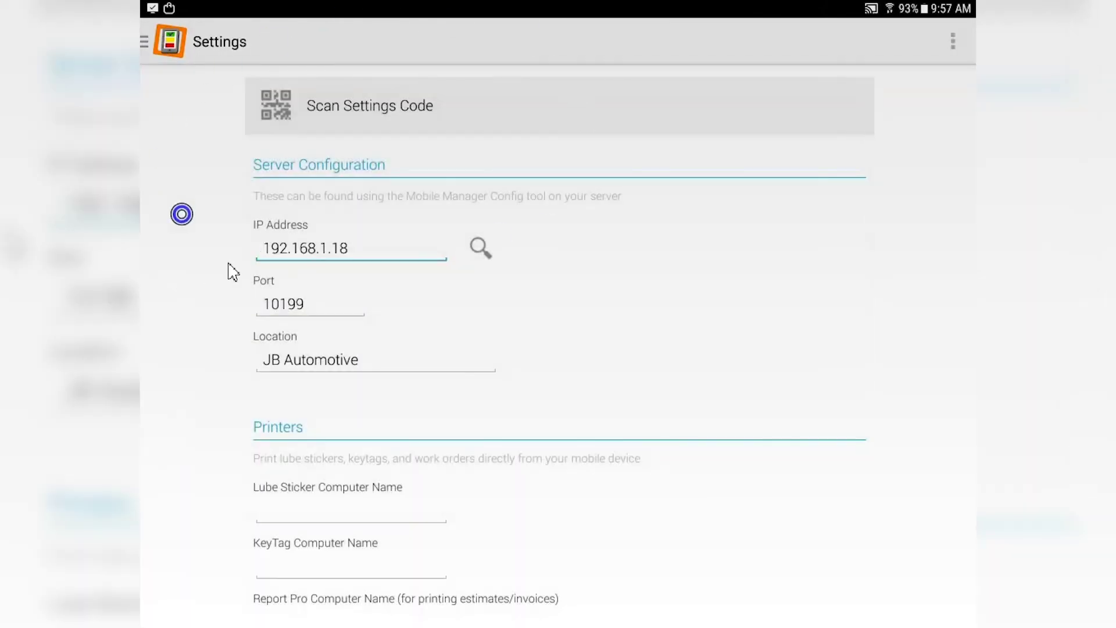
{"action": "mouse_move", "coordinate": [233, 272]}
{"action": "left_mouse_down"}
{"action": "mouse_move", "coordinate": [518, 326]}
{"action": "mouse_move", "coordinate": [705, 296]}
{"action": "left_mouse_up"}
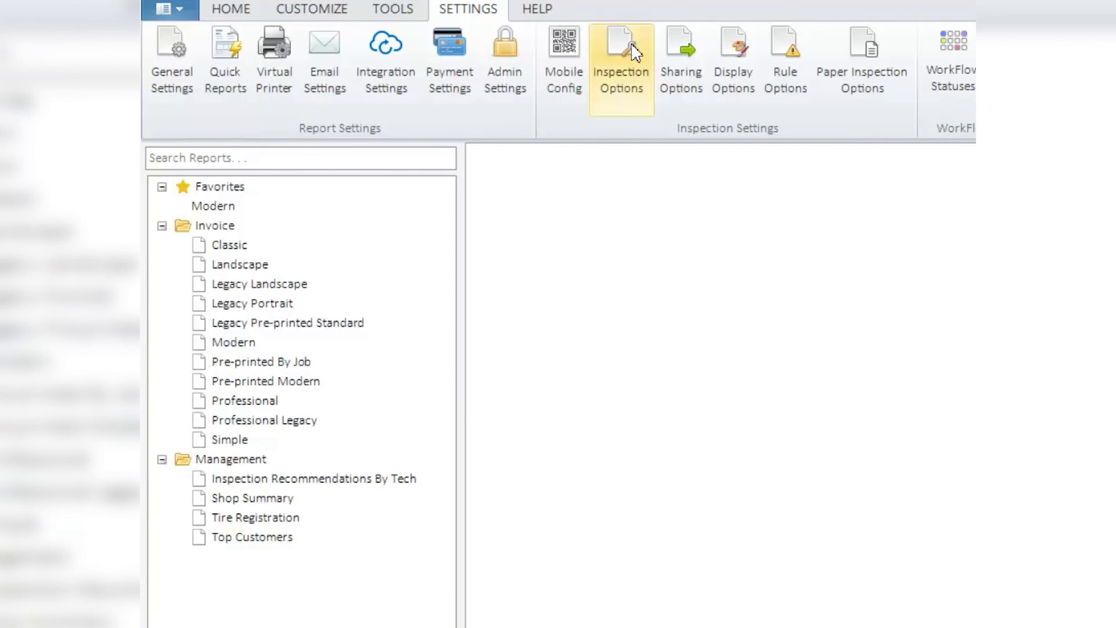
Show the Mobile Config window with IP 192.168.1.18, port 10199 and its settings QR code.
{"action": "left_click", "coordinate": [569, 65]}
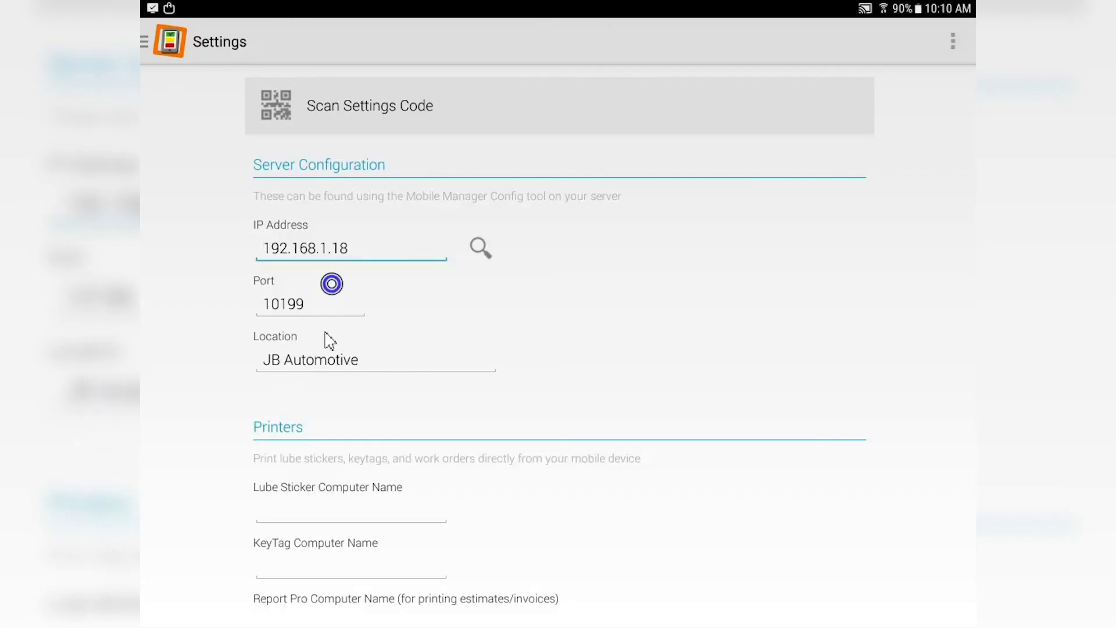
Scroll to Repair Information and enable ProDemand and AllData Repair, leaving ShopkeyPro unchecked.
{"action": "scroll", "coordinate": [436, 461], "scroll_direction": "down", "scroll_amount": 3}
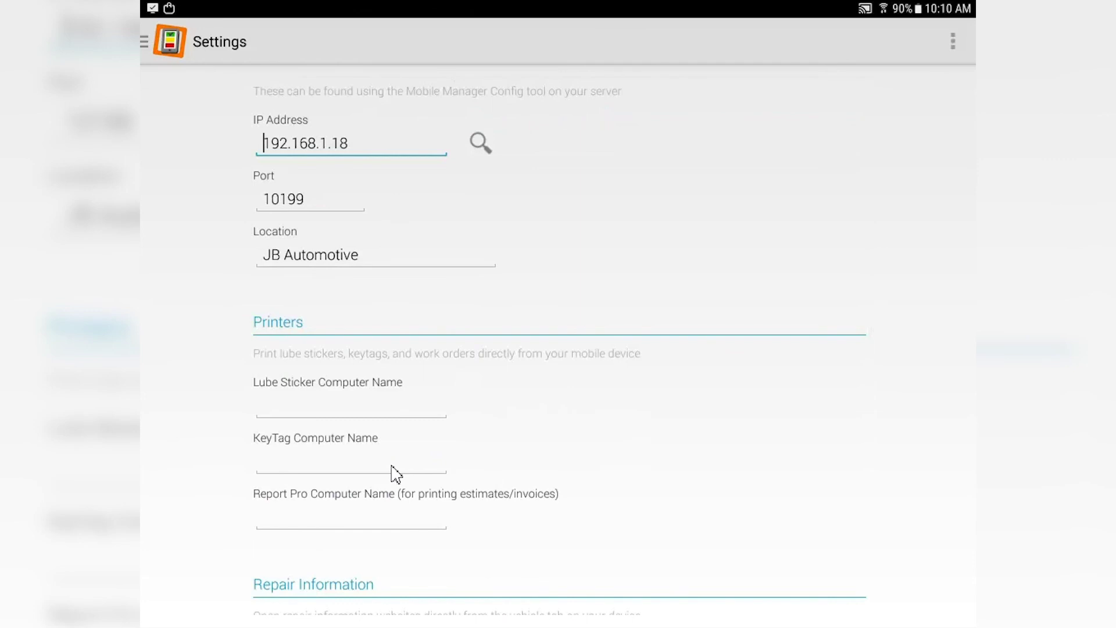
{"action": "scroll", "coordinate": [395, 474], "scroll_direction": "down", "scroll_amount": 6}
{"action": "scroll", "coordinate": [395, 474], "scroll_direction": "down", "scroll_amount": 1}
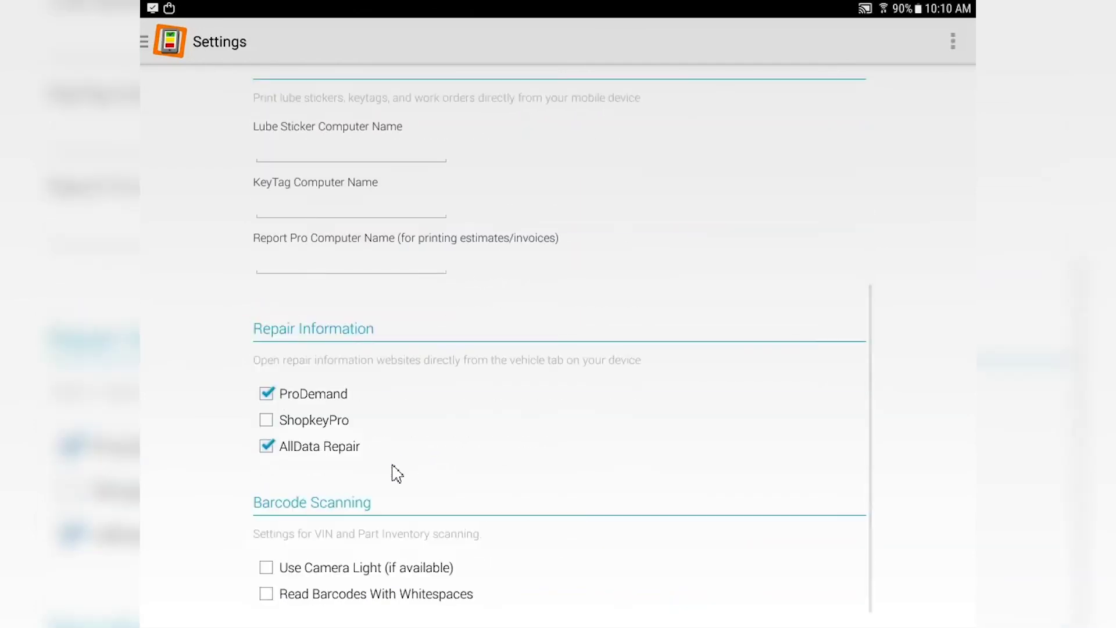
{"action": "left_click", "coordinate": [369, 421]}
{"action": "left_click", "coordinate": [380, 448]}
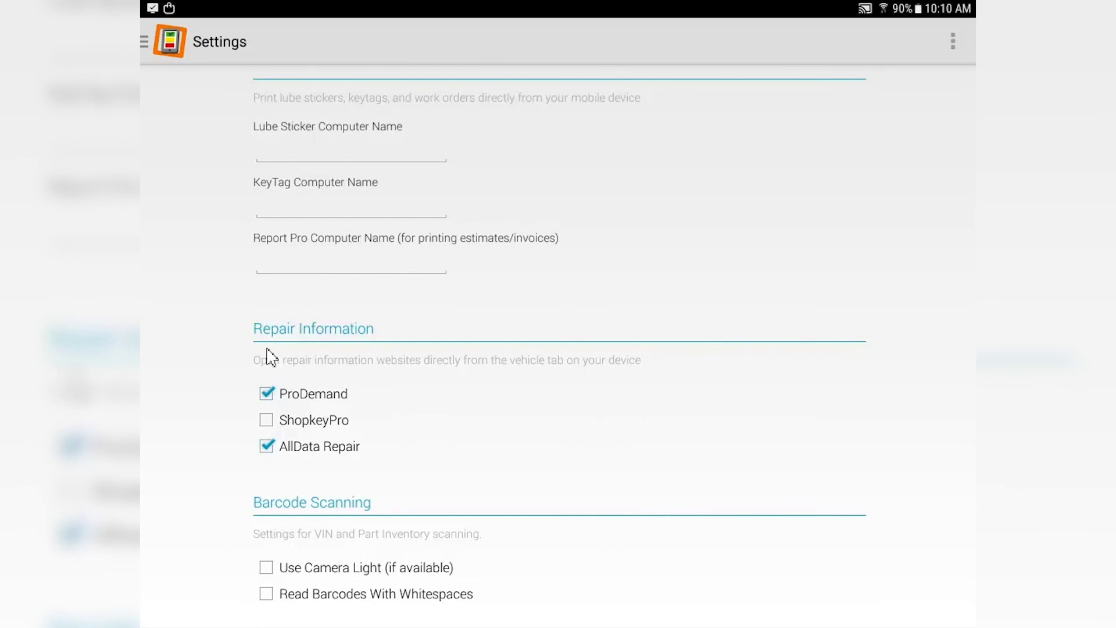
{"action": "left_click", "coordinate": [209, 416]}
{"action": "left_click", "coordinate": [323, 493]}
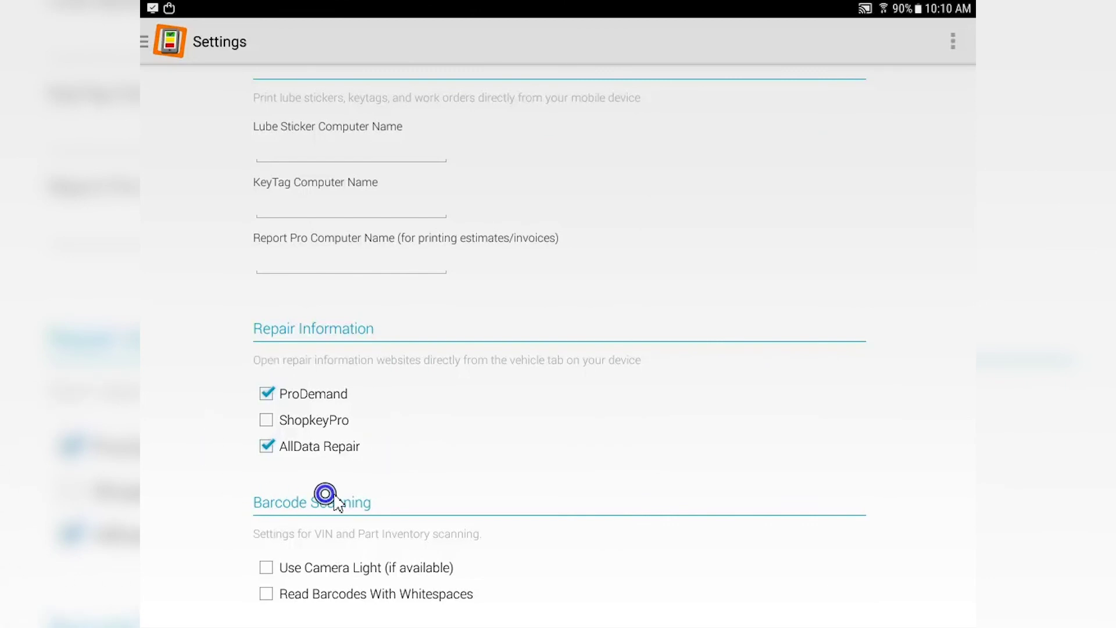
{"action": "left_click", "coordinate": [364, 480]}
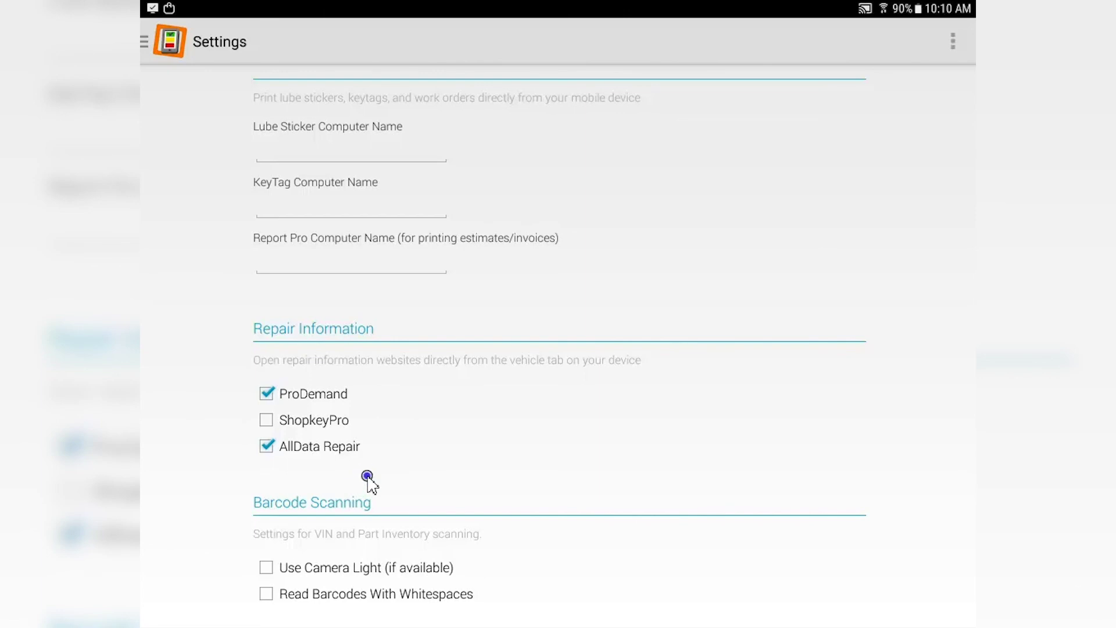
{"action": "left_click", "coordinate": [383, 506]}
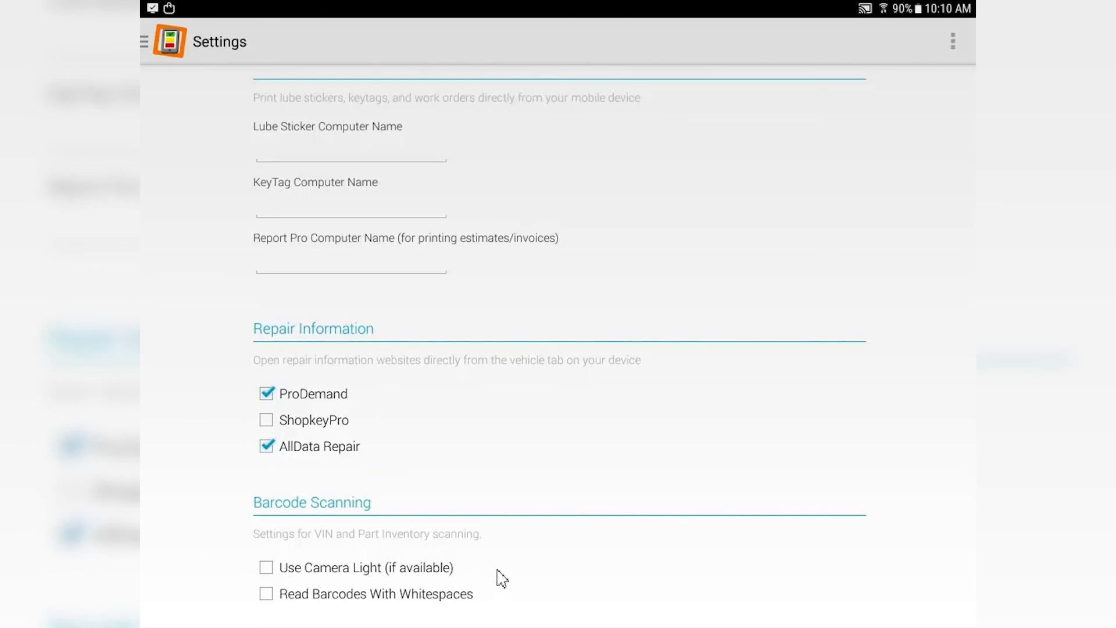